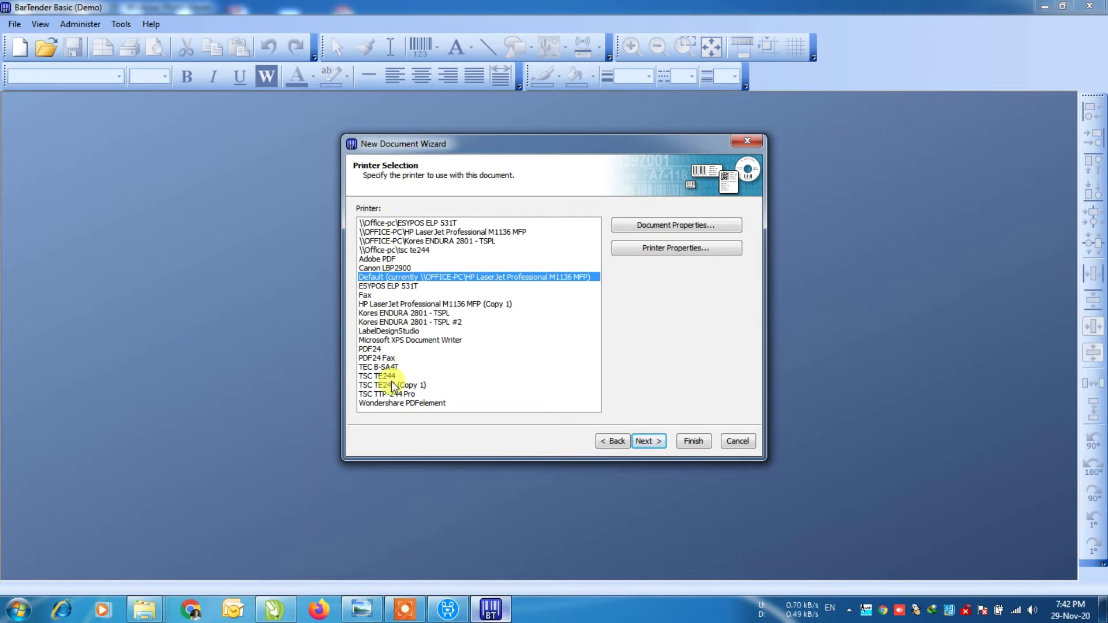
Choose the TSC TE244 printer and custom stock settings for the new label document.
{"action": "left_click", "coordinate": [384, 375]}
{"action": "left_click", "coordinate": [647, 441]}
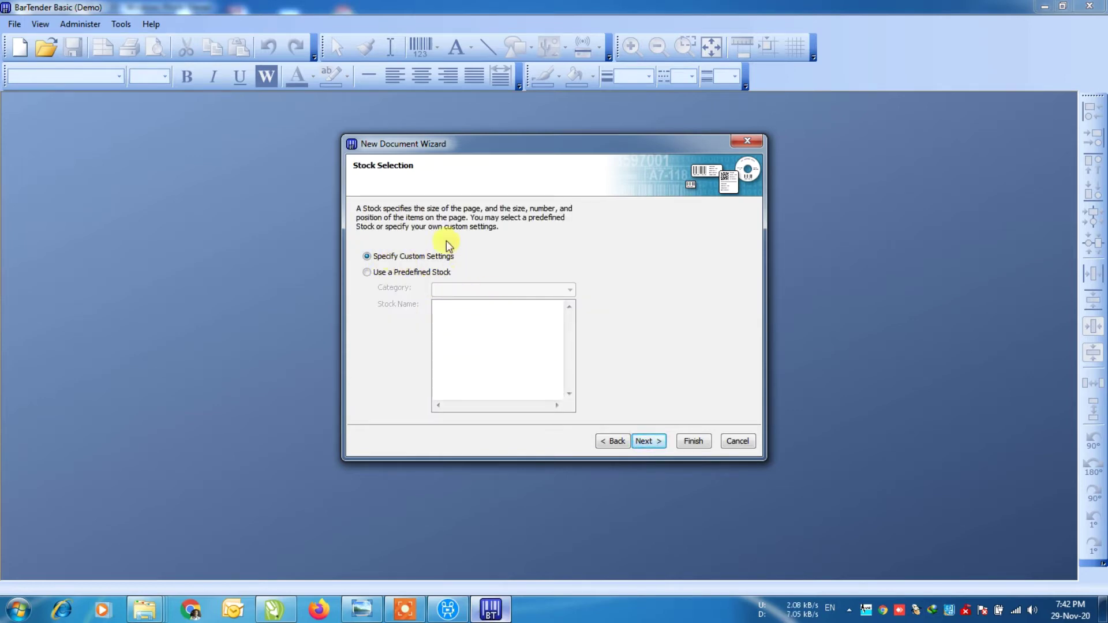
{"action": "left_click", "coordinate": [649, 442]}
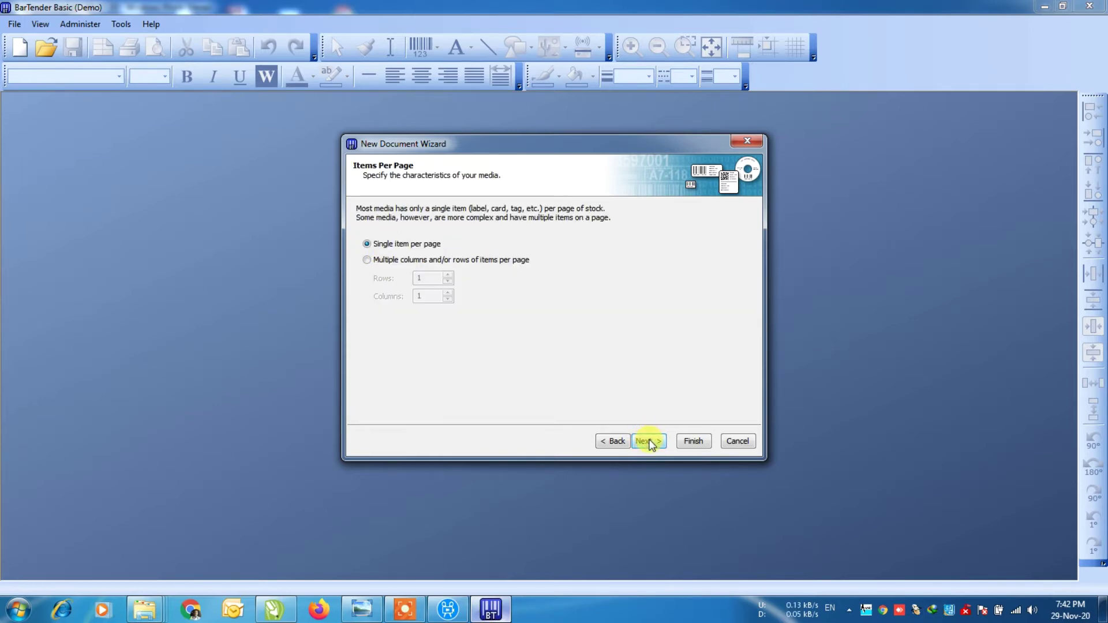
Set multiple items per page with 1 row and 2 columns, keeping 0.05 in of unused material on both sides.
{"action": "left_click", "coordinate": [388, 263]}
{"action": "left_click", "coordinate": [421, 278]}
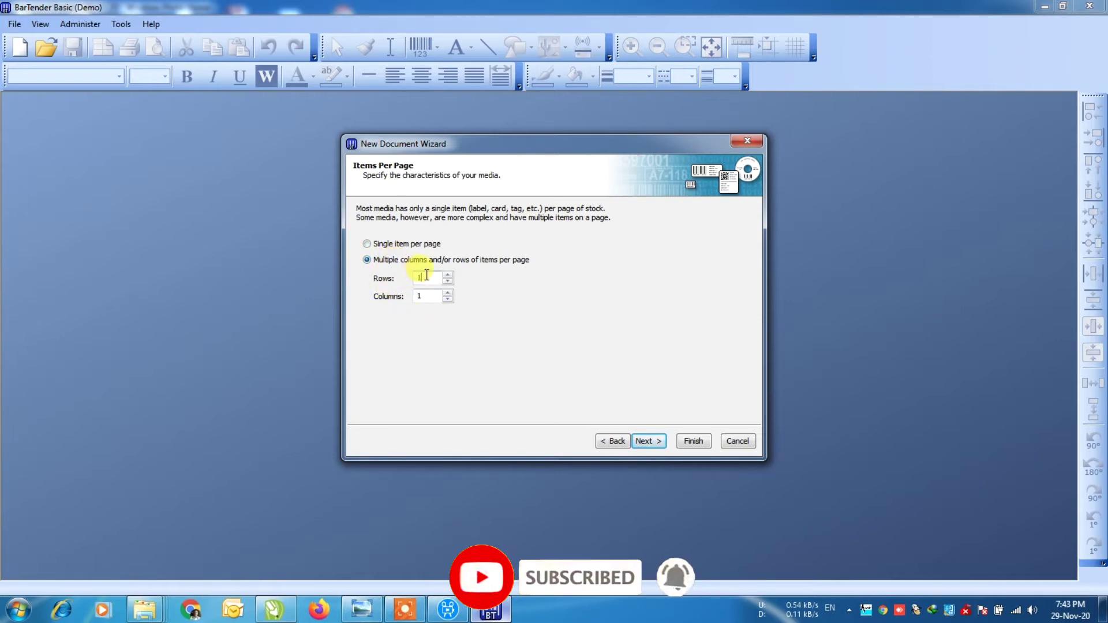
{"action": "left_click_drag", "start_coordinate": [435, 296], "coordinate": [398, 287]}
{"action": "type", "text": "2"}
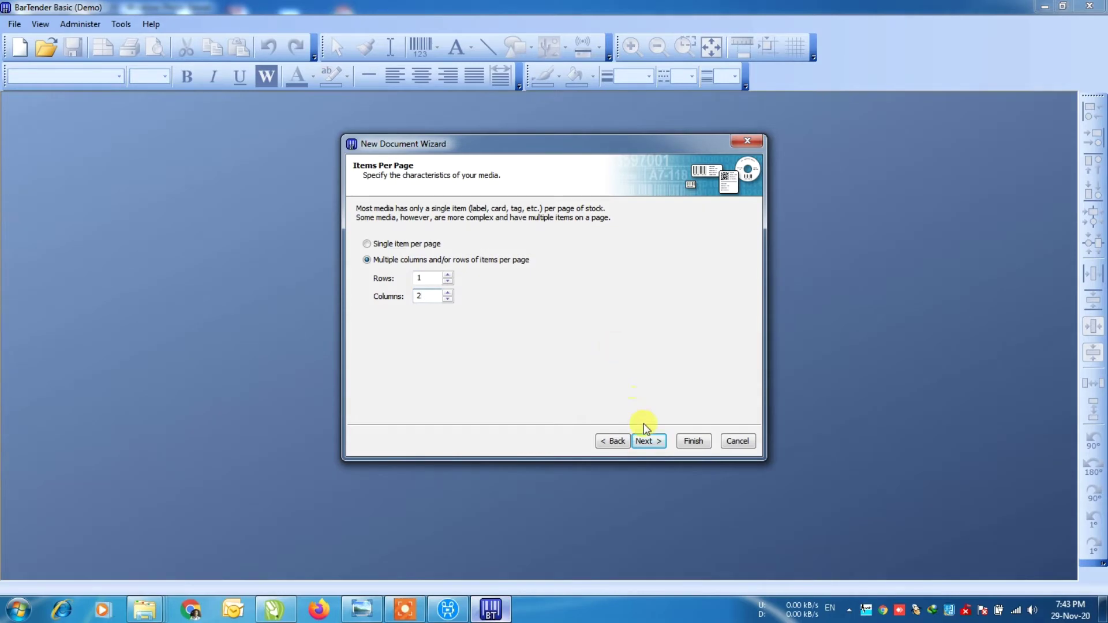
{"action": "left_click", "coordinate": [649, 441]}
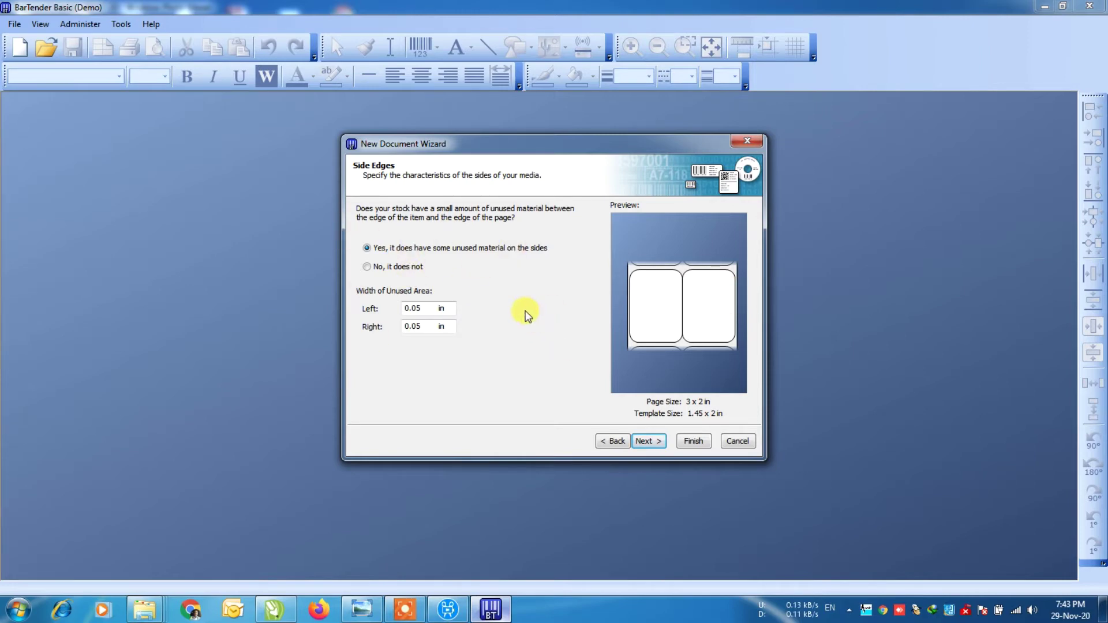
{"action": "left_click", "coordinate": [654, 442]}
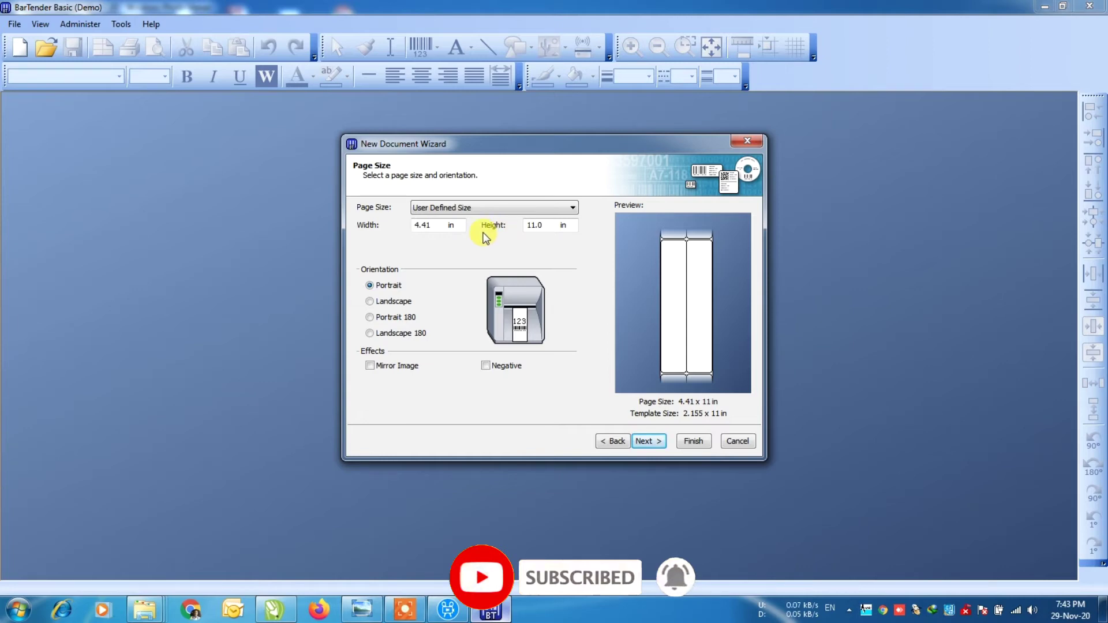
Set a user-defined page size 3.16 in wide and 1 in high in portrait orientation.
{"action": "double_click", "coordinate": [453, 230]}
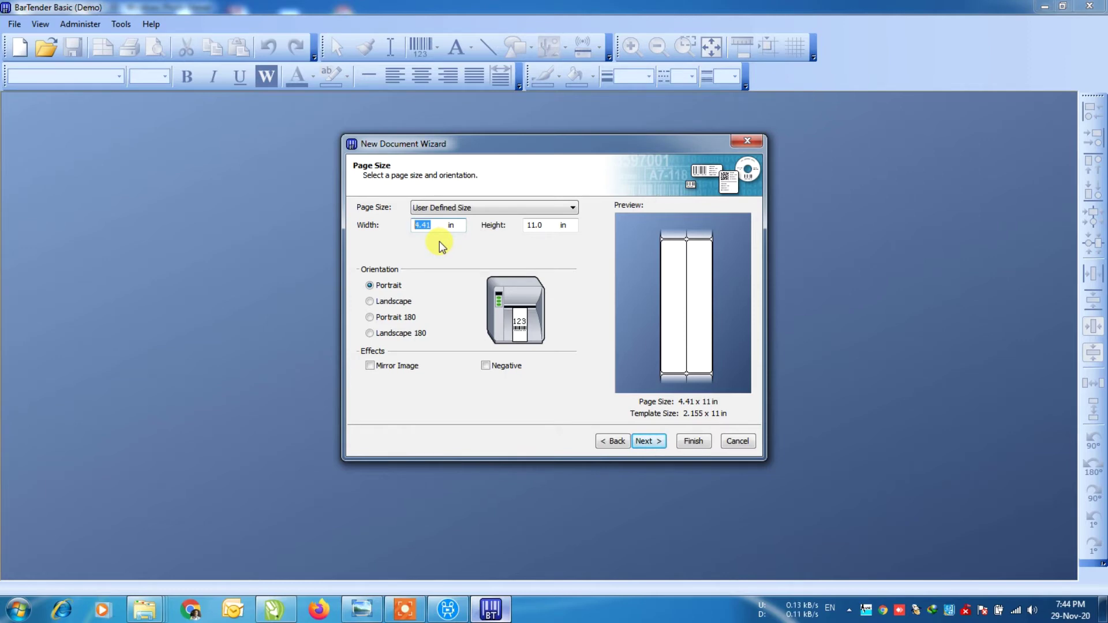
{"action": "type", "text": "3.16"}
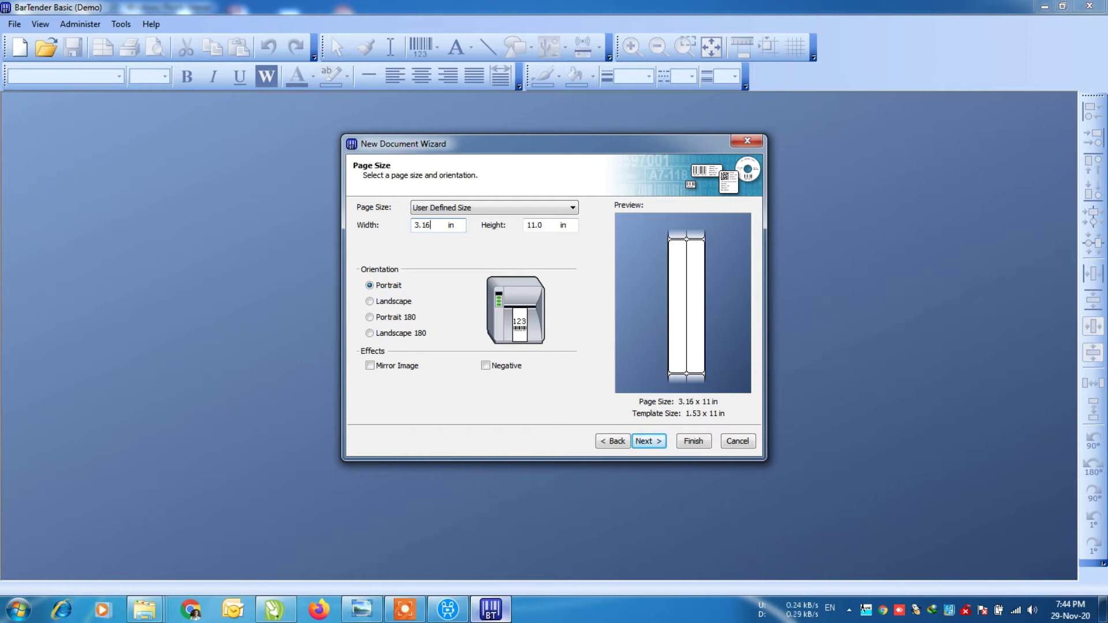
{"action": "key", "text": "Tab"}
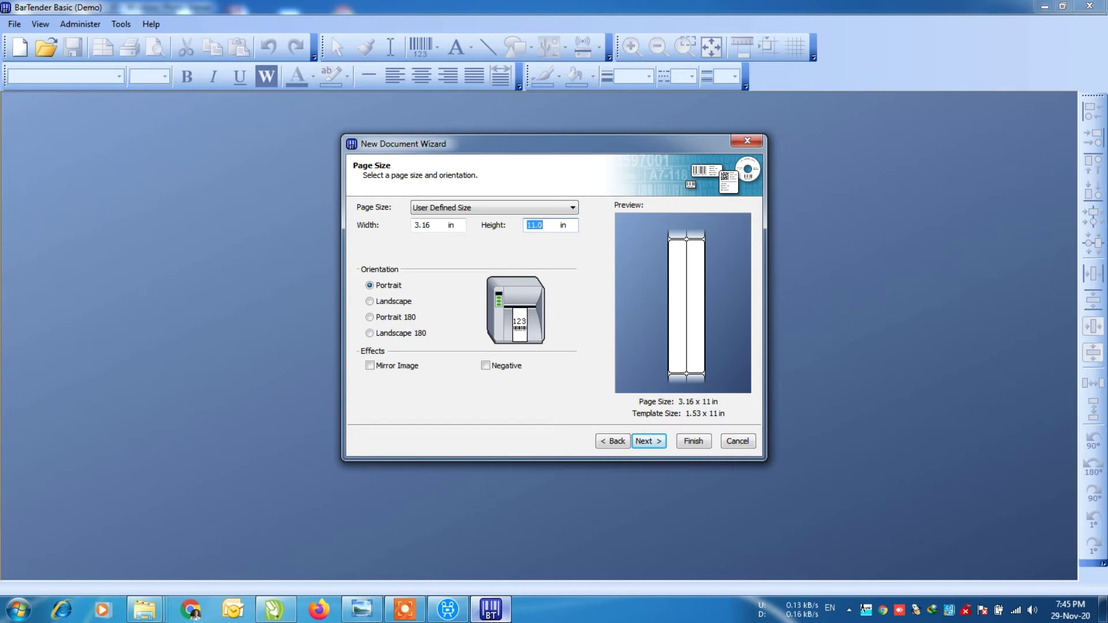
{"action": "type", "text": "1"}
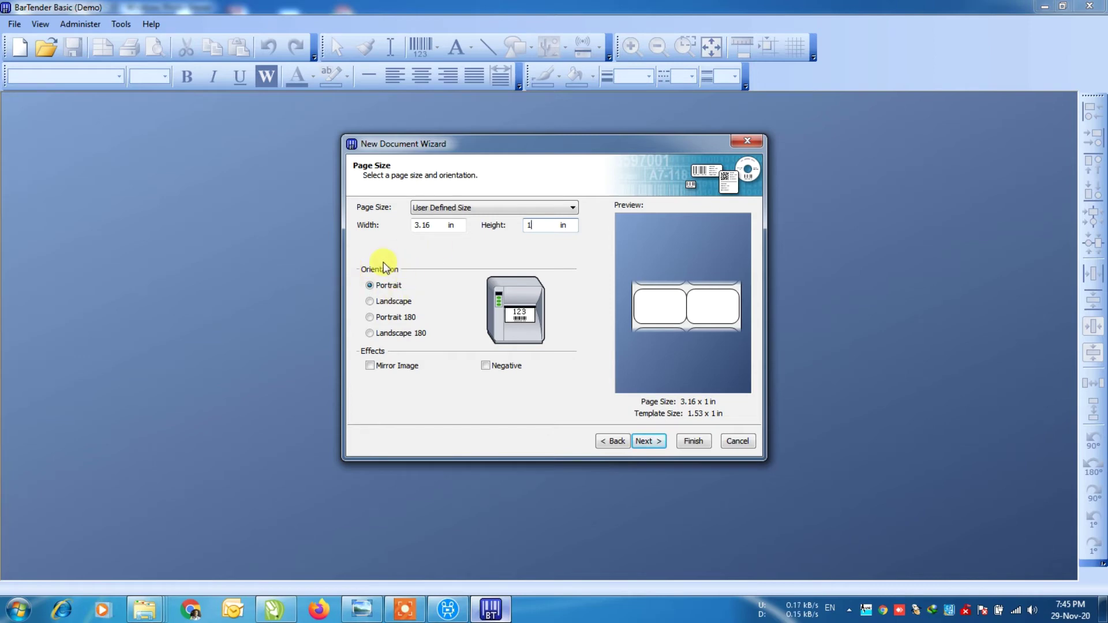
{"action": "left_click", "coordinate": [652, 441]}
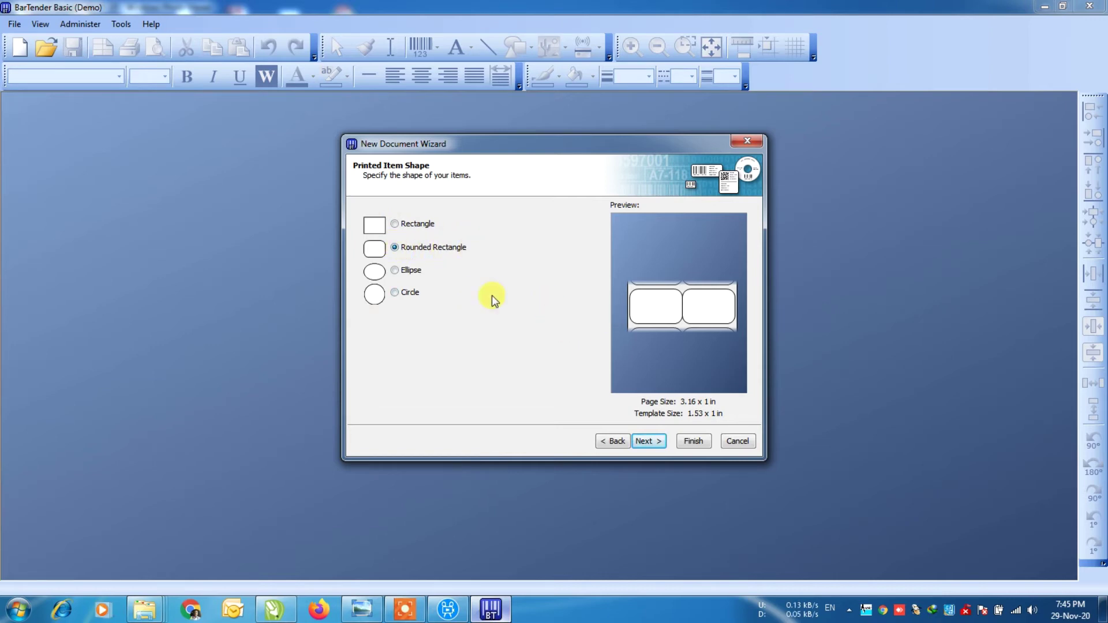
Keep the rounded rectangle item shape and manually set the horizontal gap between labels to 0.12 in.
{"action": "left_click", "coordinate": [644, 444]}
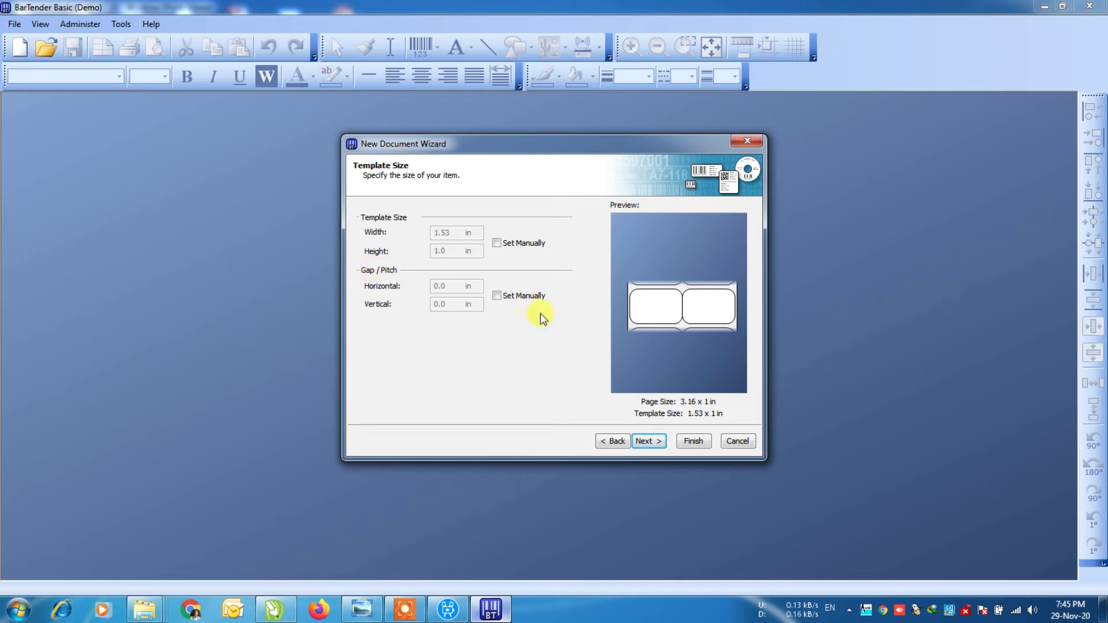
{"action": "left_click", "coordinate": [506, 298]}
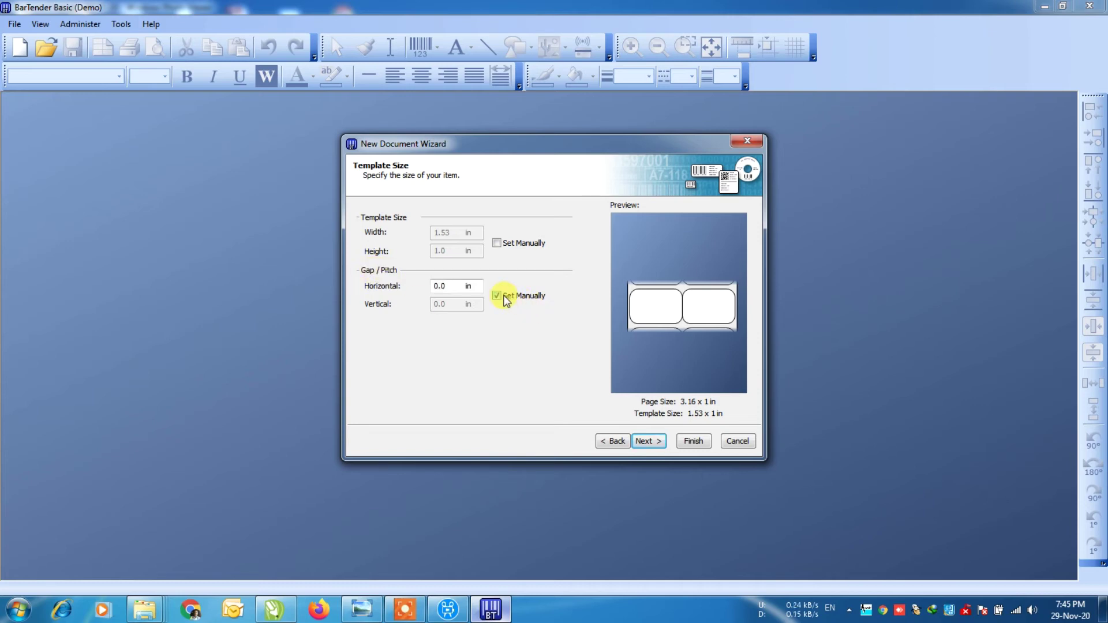
{"action": "left_click", "coordinate": [449, 286]}
{"action": "key", "text": "BackSpace"}
{"action": "type", "text": "12"}
{"action": "left_click", "coordinate": [661, 440]}
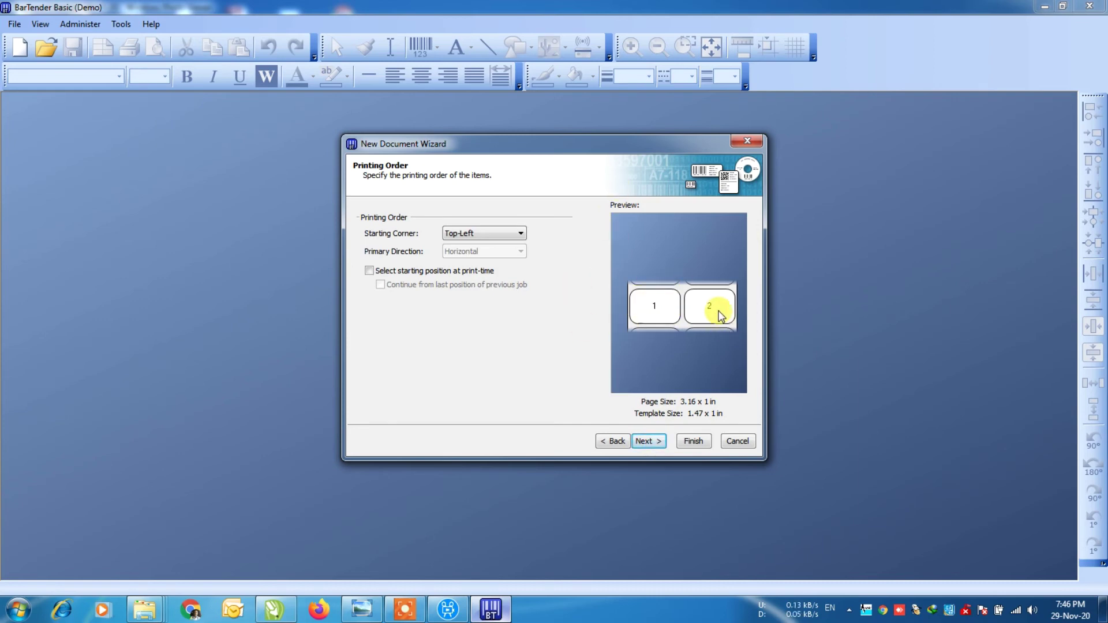
Accept the printing order starting from the top-left corner and finish creating the blank label document.
{"action": "left_click", "coordinate": [649, 442]}
{"action": "left_click", "coordinate": [643, 442]}
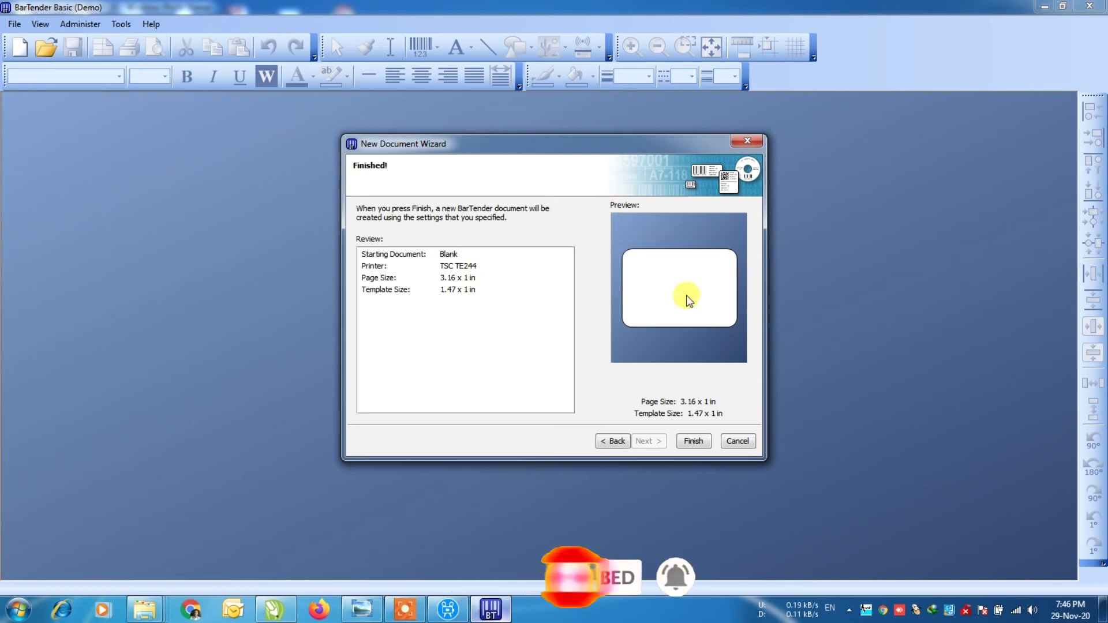
{"action": "left_click", "coordinate": [695, 442]}
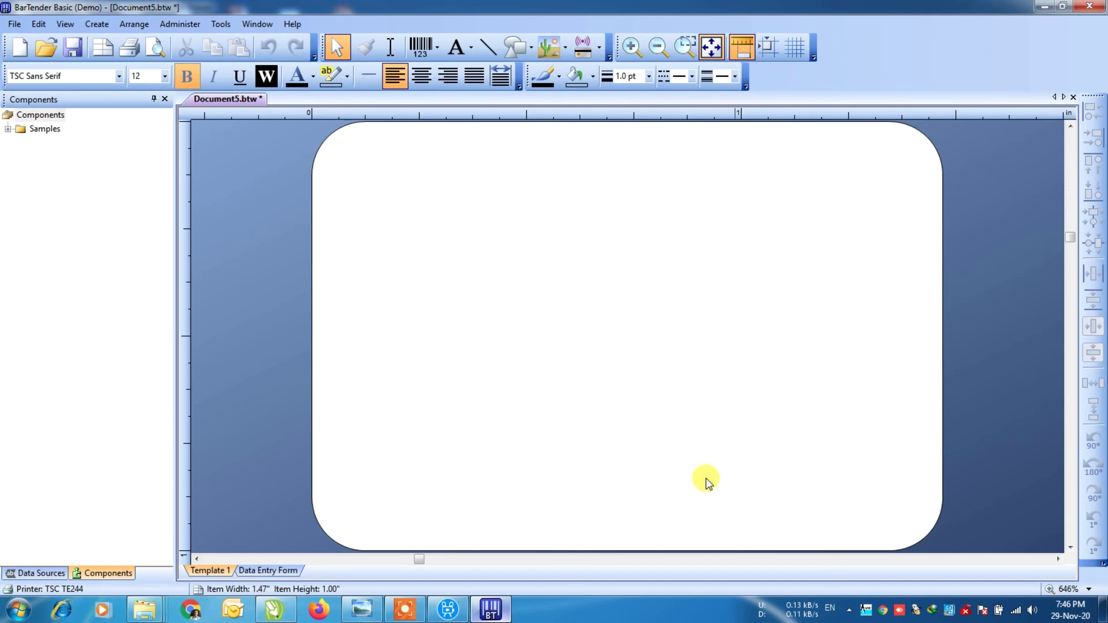
Add a single-line text object with its default sample text near the top of the label.
{"action": "left_click", "coordinate": [470, 51]}
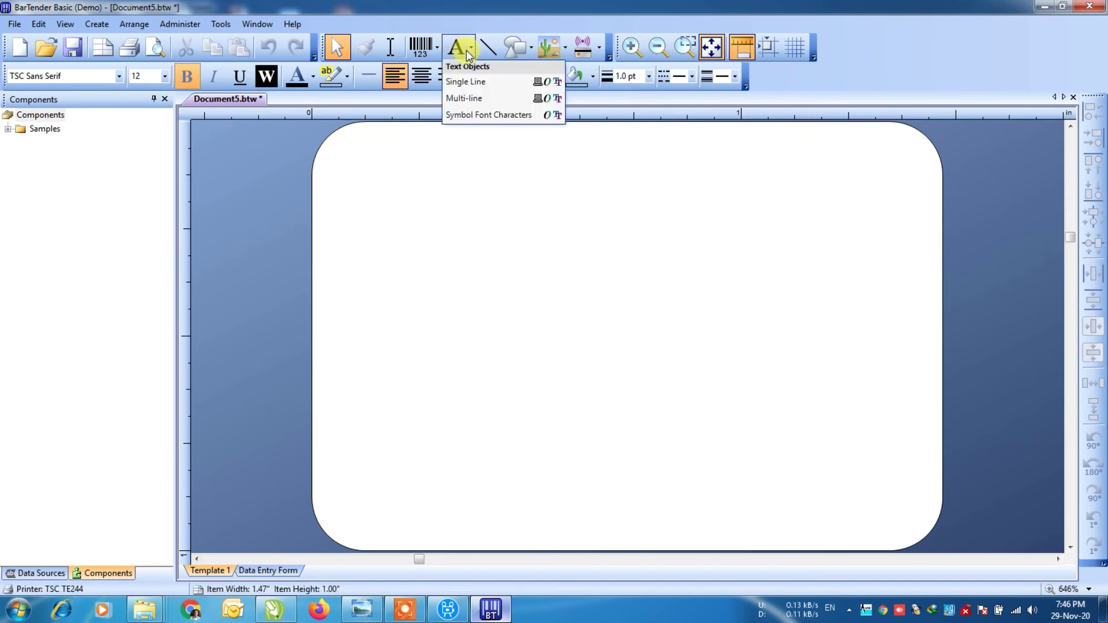
{"action": "left_click", "coordinate": [465, 81]}
{"action": "left_click", "coordinate": [636, 188]}
Add a Code 128 barcode below the sample text and shrink it to about 0.78 in wide and 0.31 in high.
{"action": "left_click", "coordinate": [436, 47]}
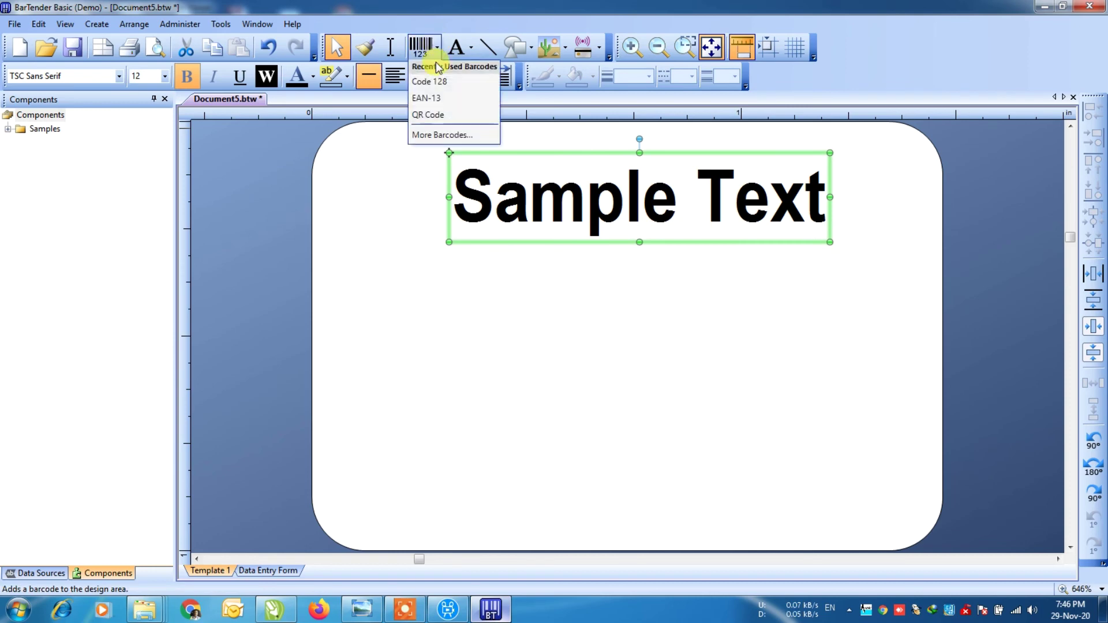
{"action": "left_click", "coordinate": [426, 79]}
{"action": "left_click", "coordinate": [581, 363]}
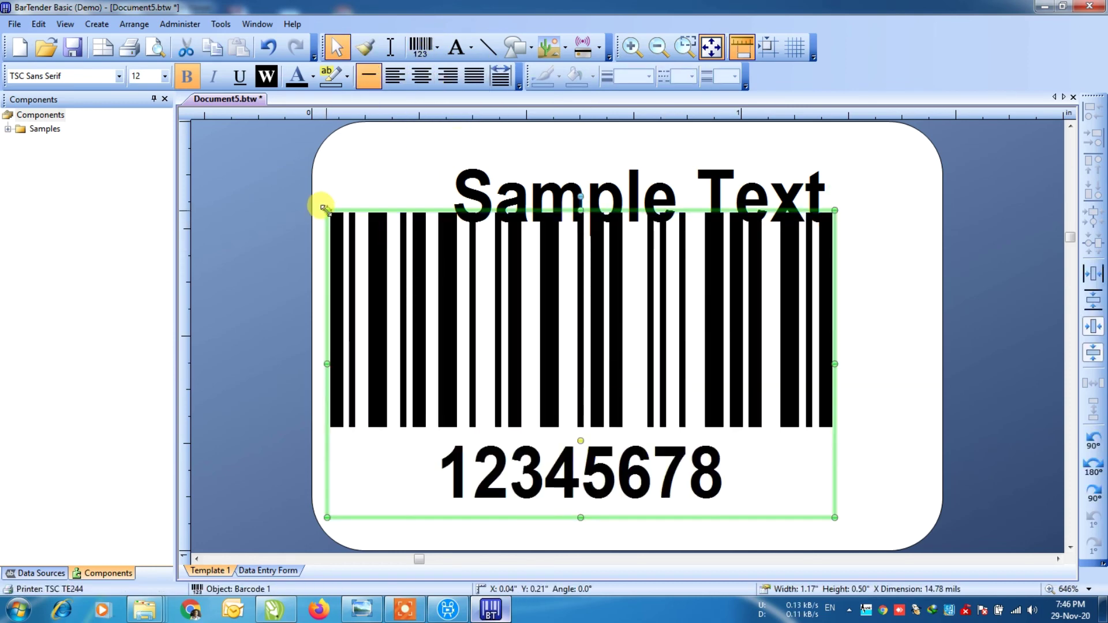
{"action": "left_click_drag", "start_coordinate": [326, 212], "coordinate": [434, 298]}
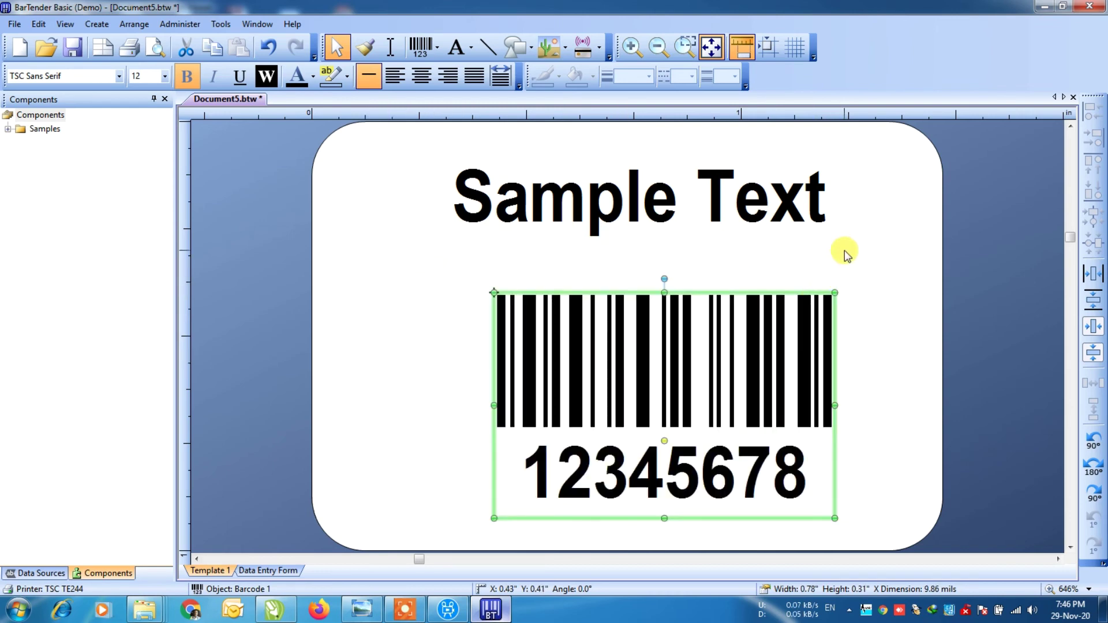
{"action": "left_click", "coordinate": [779, 260]}
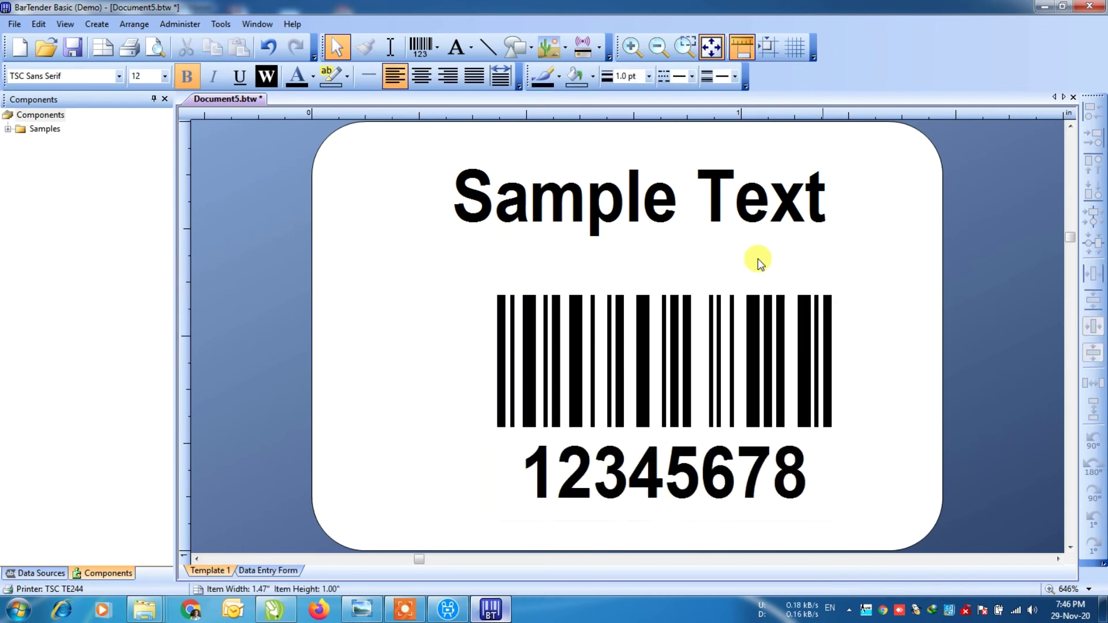
Open the print settings for the label and set the number of copies to 10.
{"action": "left_click", "coordinate": [130, 48]}
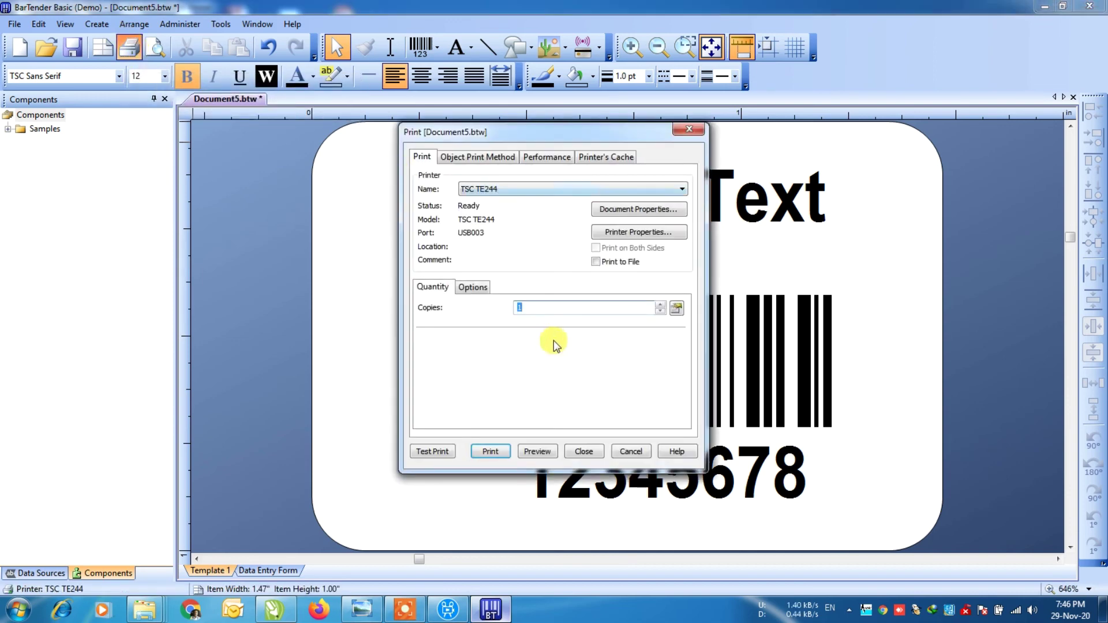
{"action": "type", "text": "1"}
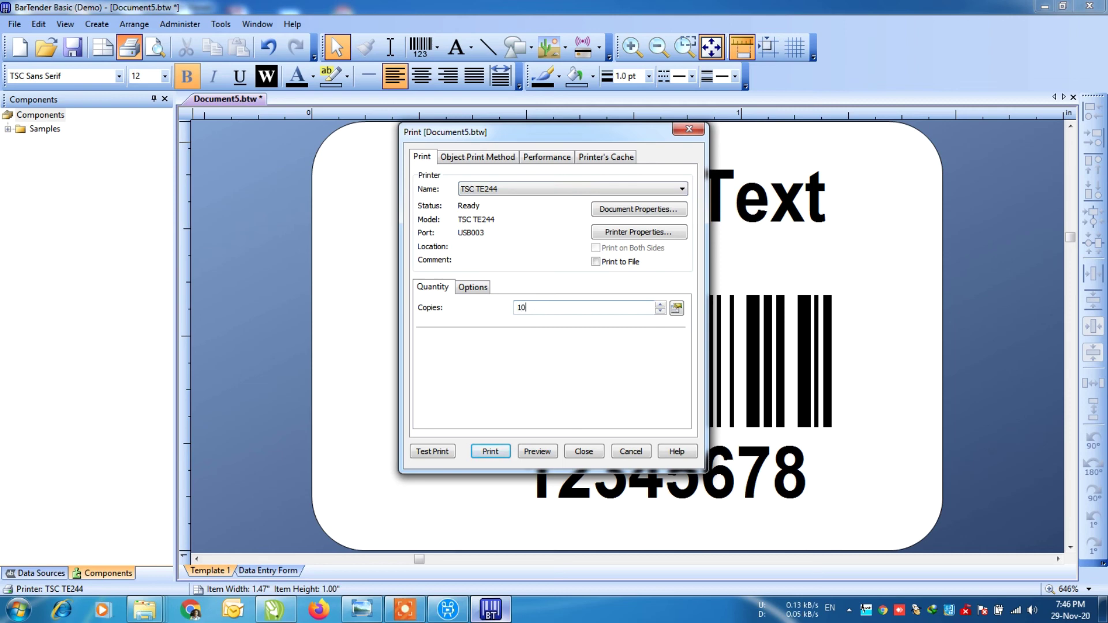
{"action": "double_click", "coordinate": [514, 309]}
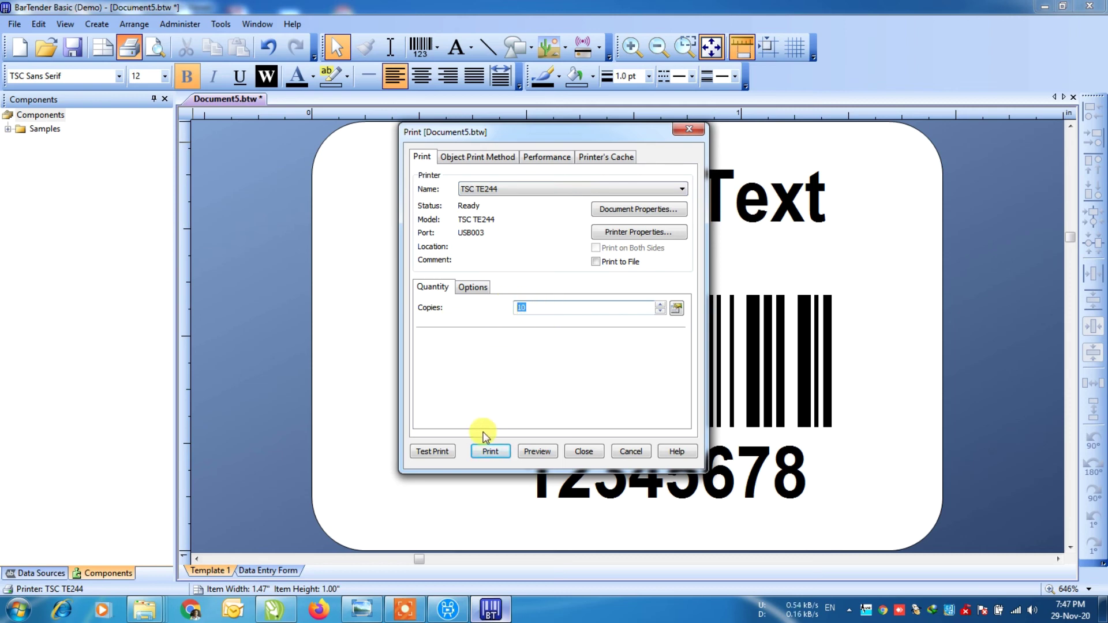